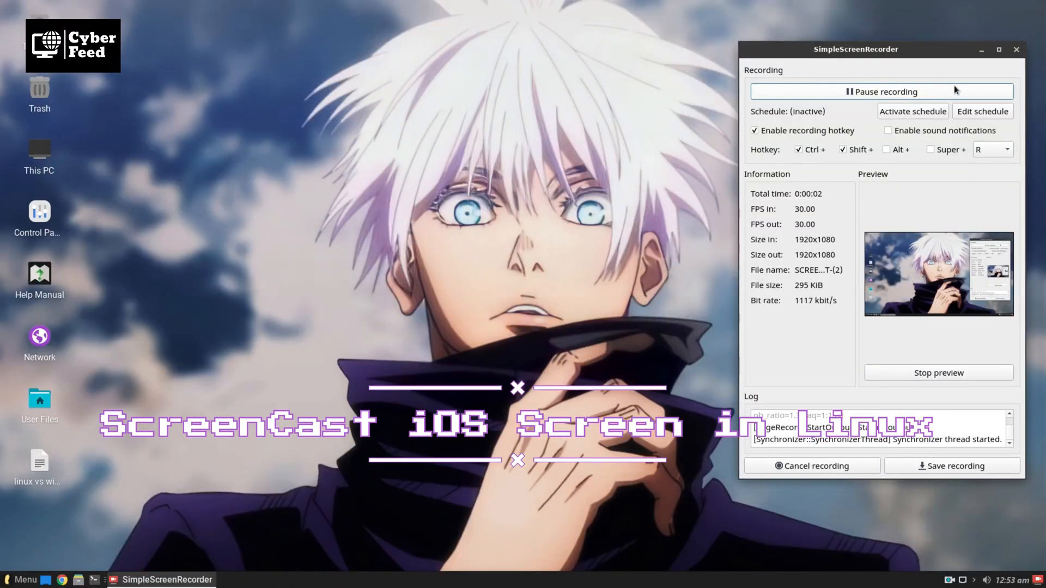
Step: Minimize the SimpleScreenRecorder window to clear the desktop
click(981, 50)
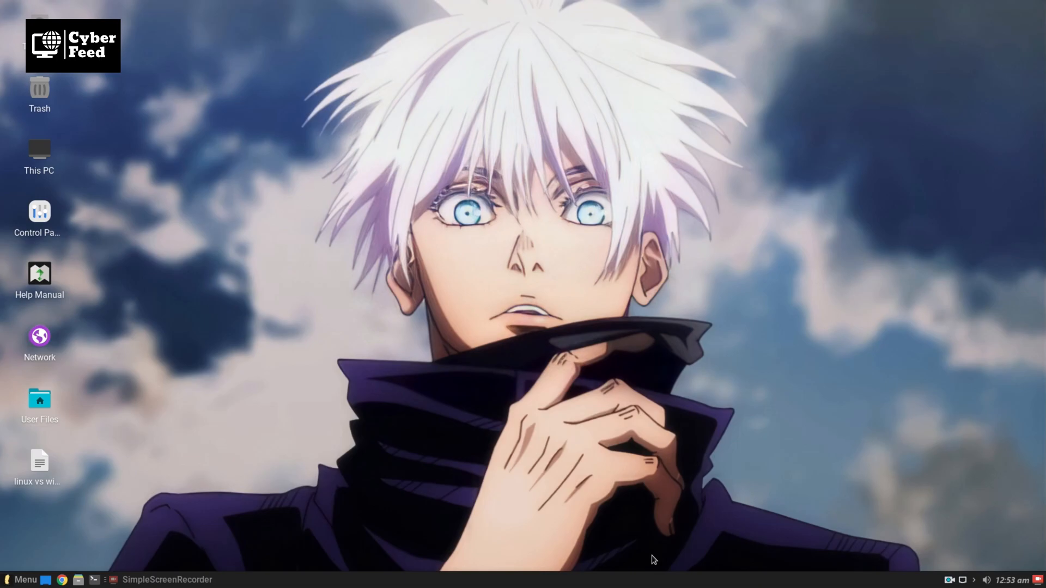
Step: Run 'sudo apt install uxplay' in a centred terminal and authorise it with the sudo password
click(95, 580)
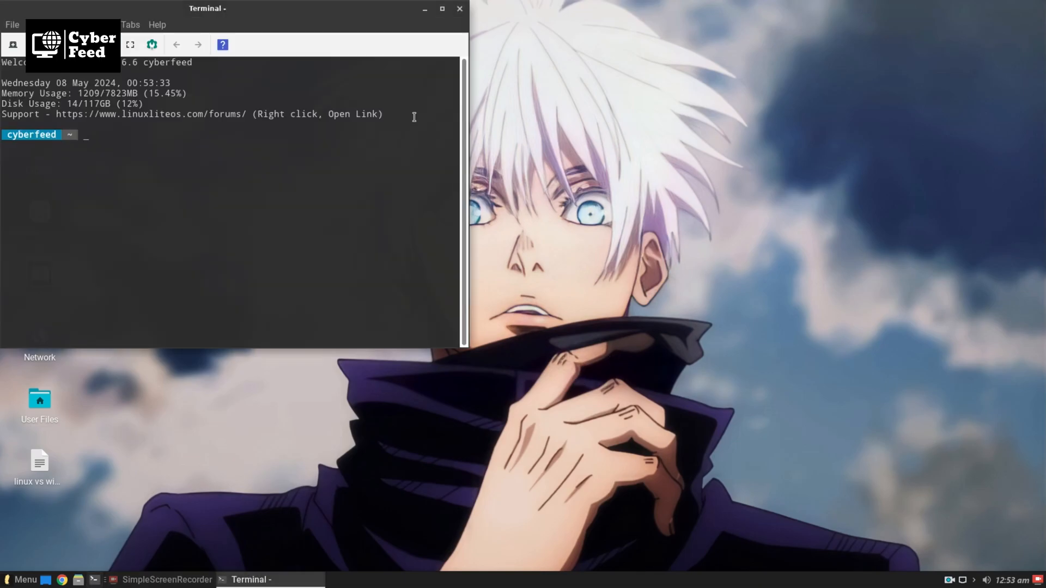
drag(244, 10, 632, 162)
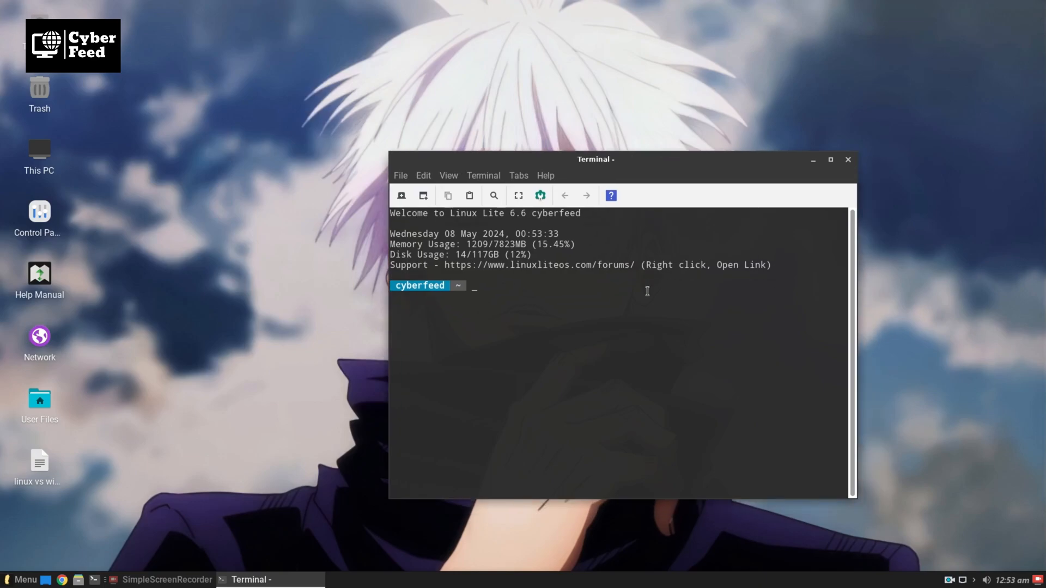
text(sudo apt install)
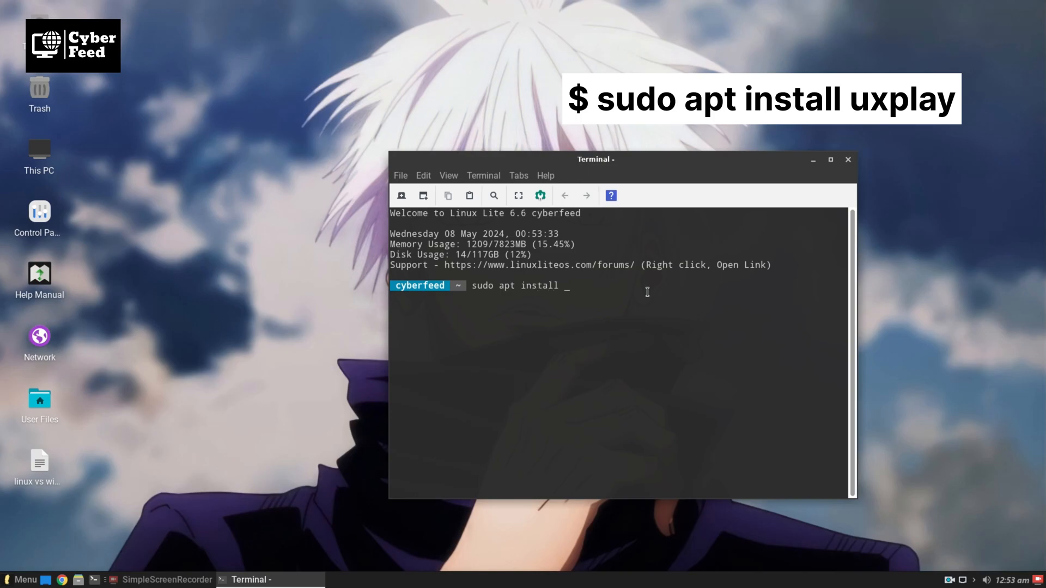
text( uxplay)
key(Return)
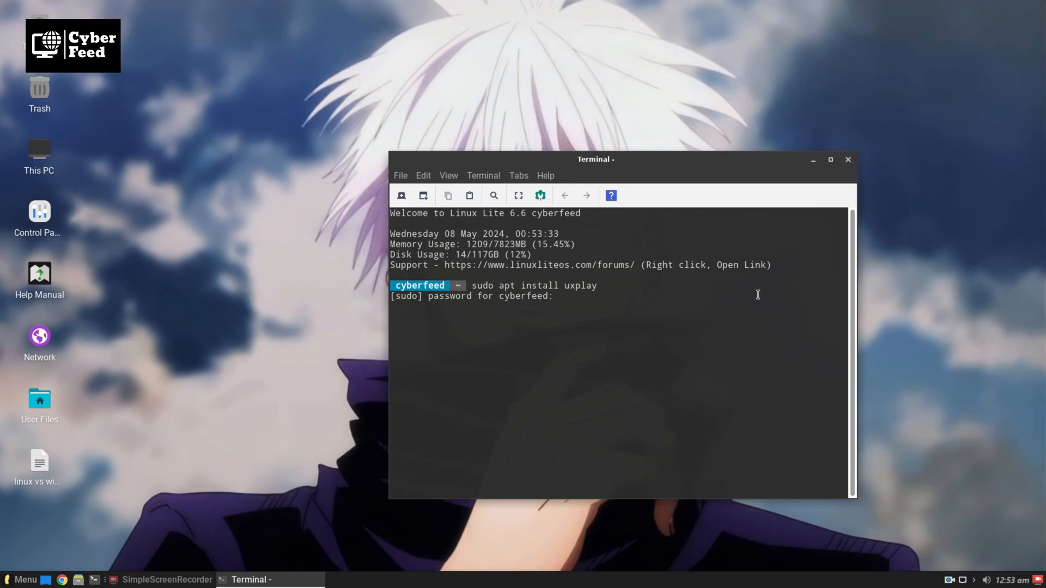
key(Return)
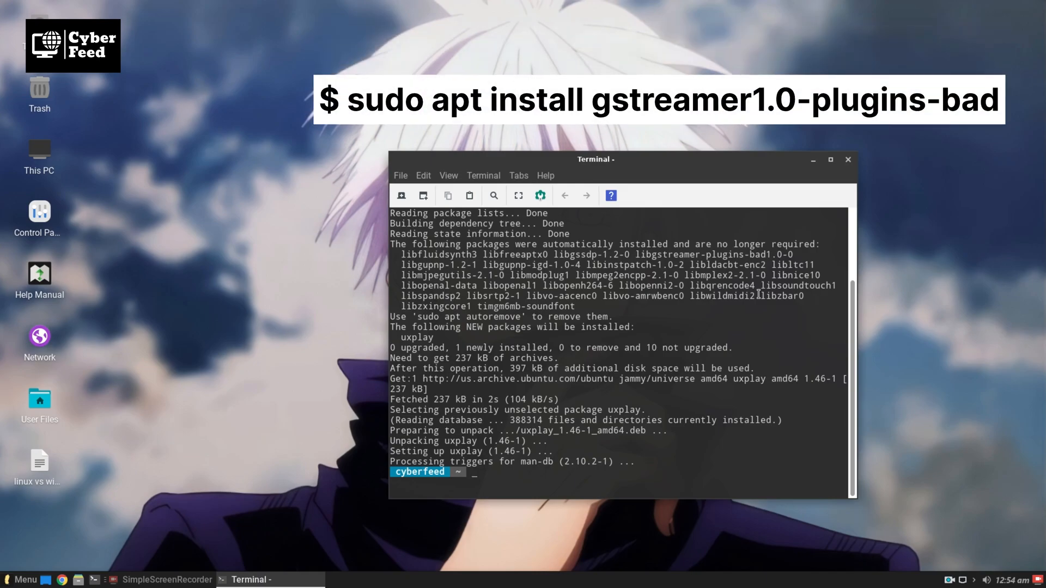
text(sudo apt)
text( install )
text(gstreamer10)
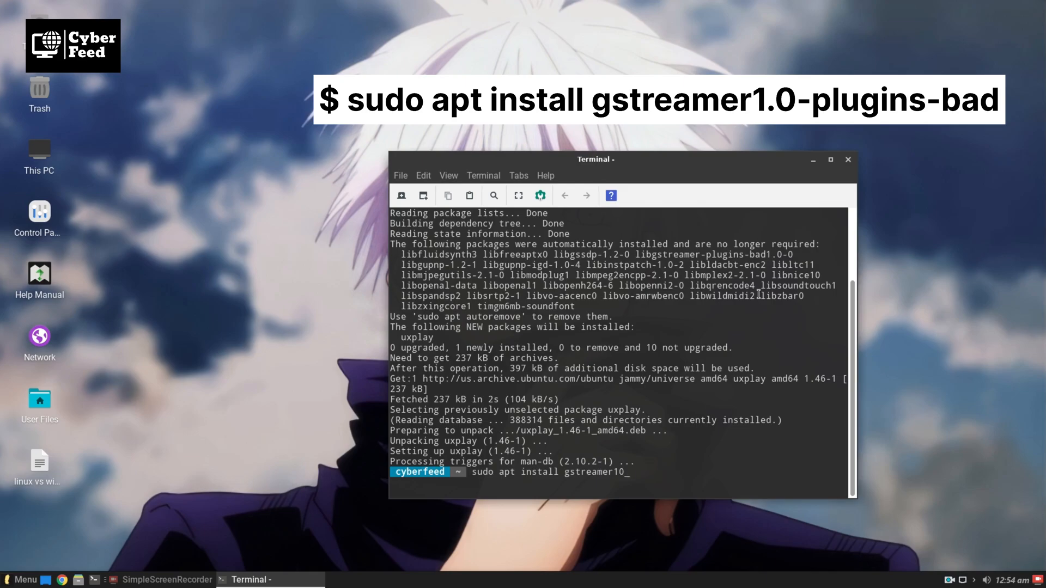
Step: Run 'sudo apt install gstreamer1.0-plugins-bad' after fixing the version number typo
key(BackSpace)
text(.0-)
text(plugins-bad)
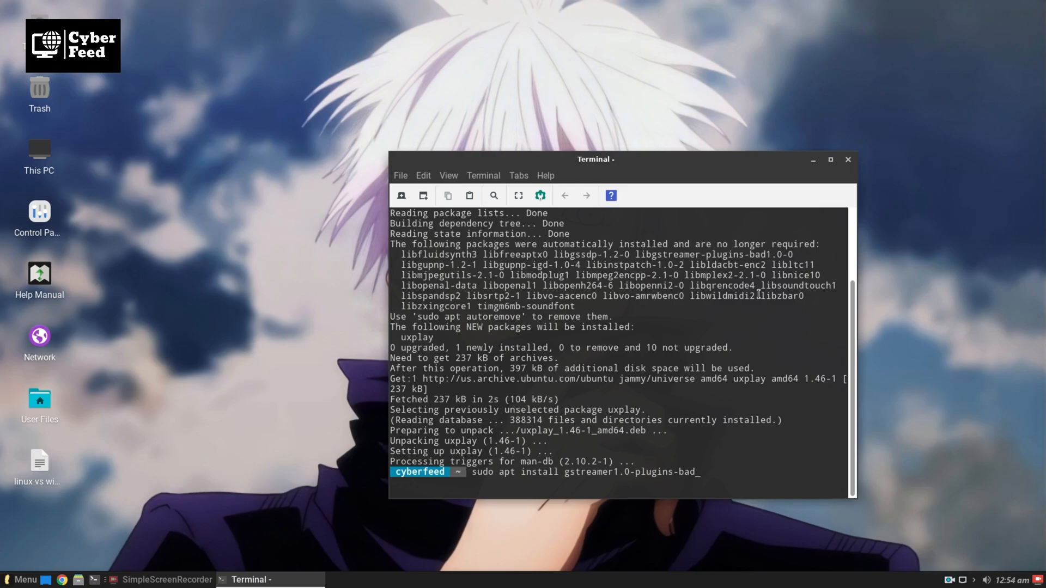
key(Return)
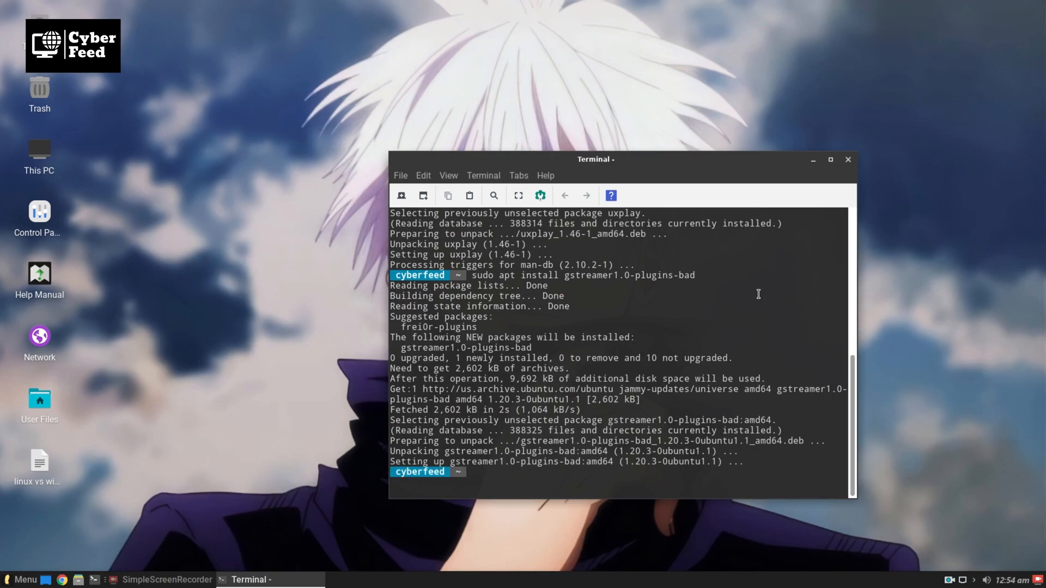
text(sudo )
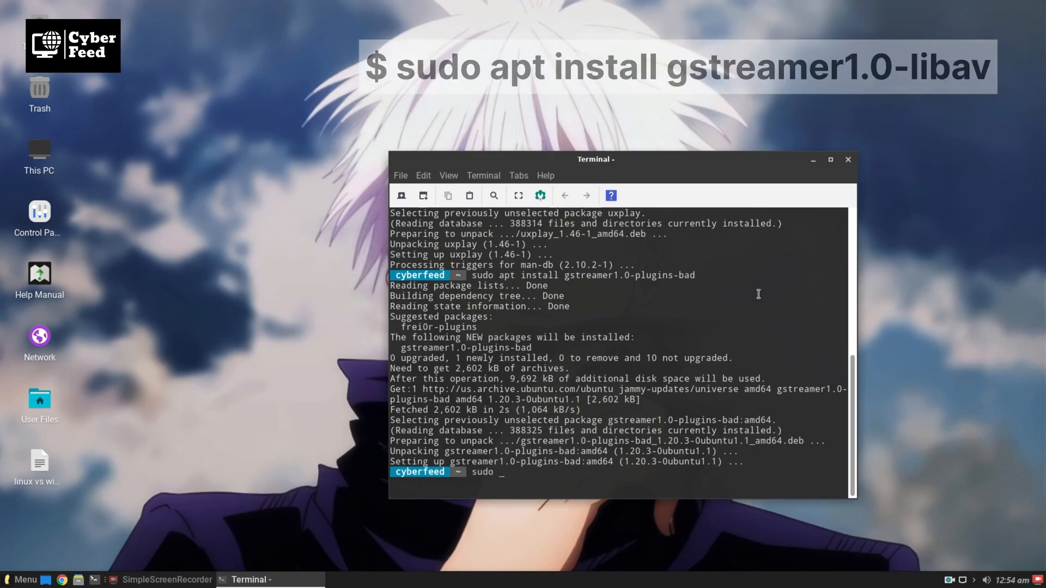
text(apt install gstreamer)
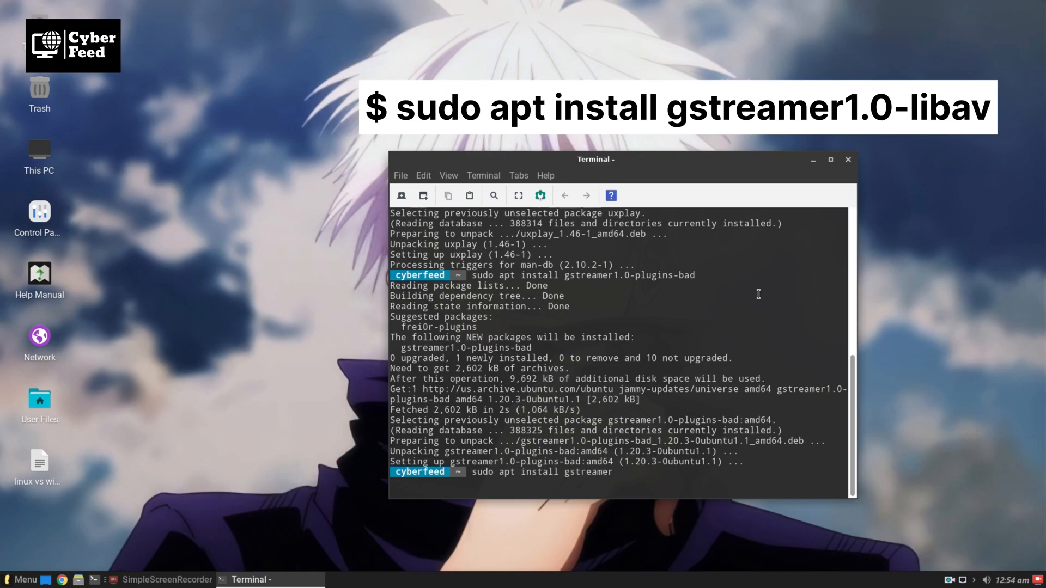
text(1.0-livav)
Step: Install gstreamer1.0-libav, correcting the failed 'livav' spelling by recalling and editing the command
key(Return)
key(Up)
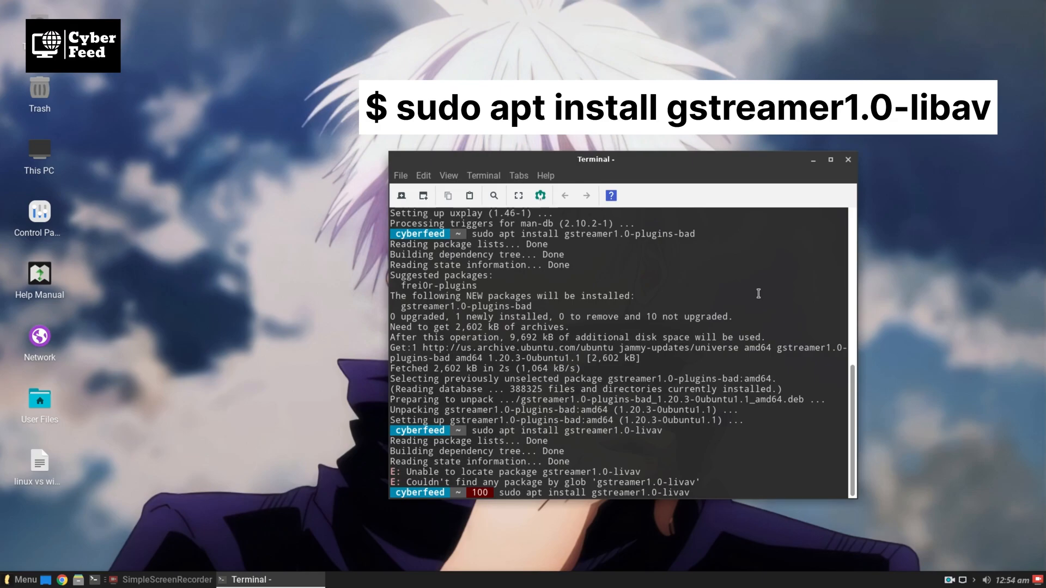
key(BackSpace)
text(b)
key(Return)
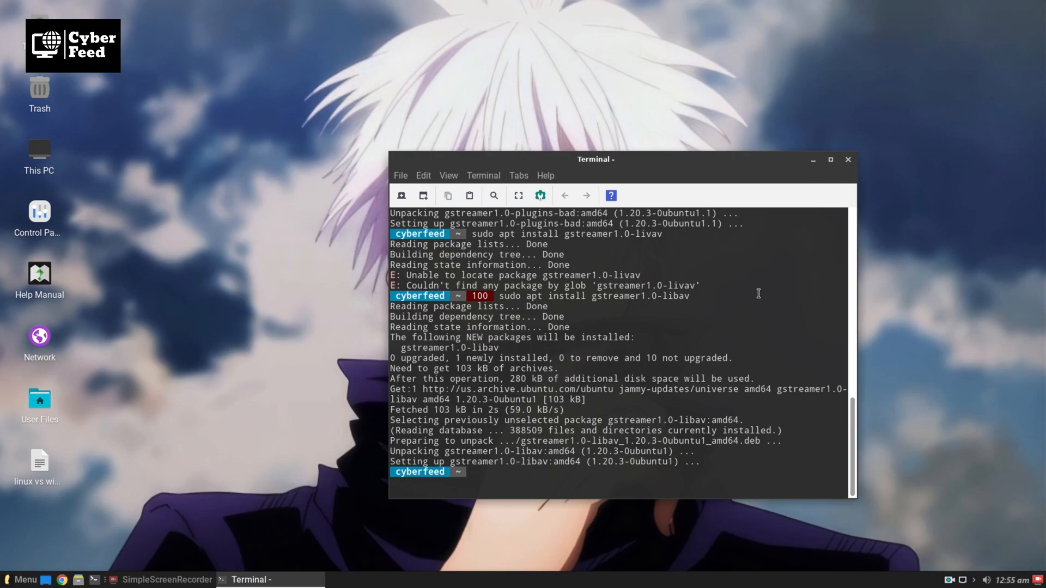
text(uxplay)
Step: Erase the stray 'ifcon' entries and leave 'uxplay' typed at the prompt, not yet run
key(BackSpace)
key(BackSpace)
key(BackSpace)
key(BackSpace)
key(BackSpace)
text(e)
key(BackSpace)
text(if)
text(con)
key(BackSpace)
key(BackSpace)
key(BackSpace)
key(BackSpace)
key(BackSpace)
text(uxplay)
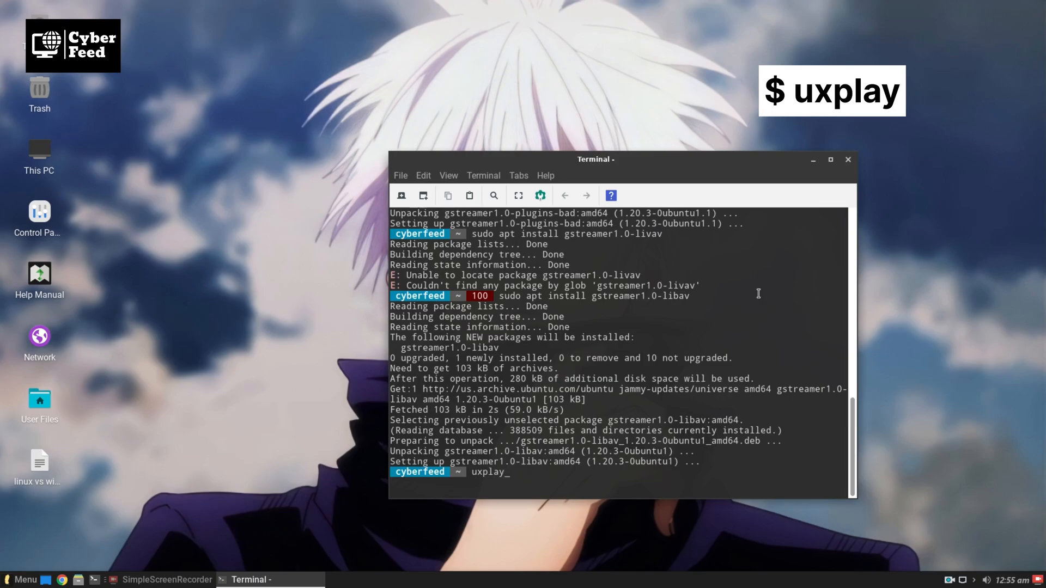
Step: Launch uxplay so the iPhone's Screen Mirroring connects and shows in a desktop window
key(Return)
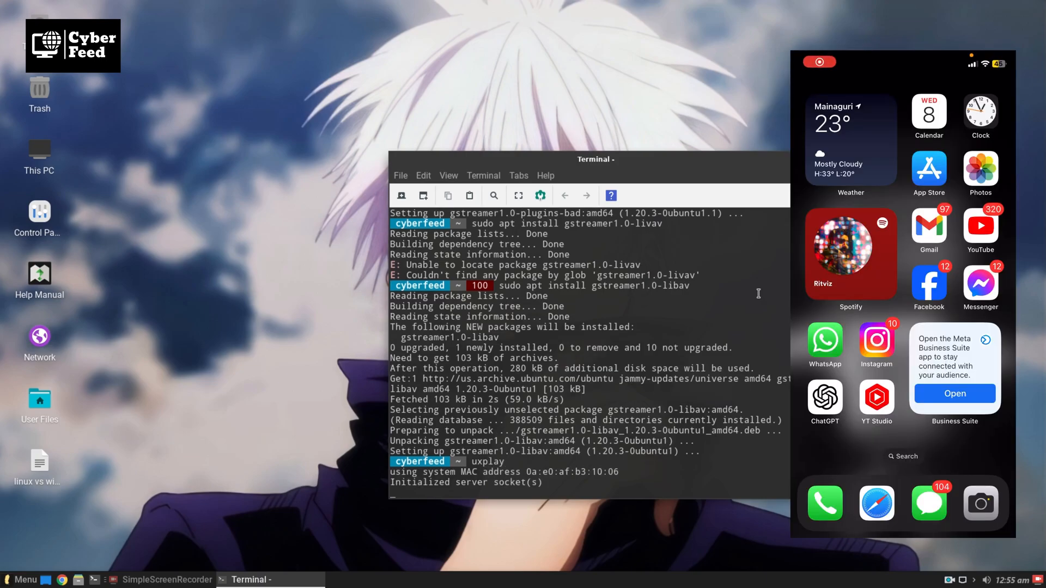